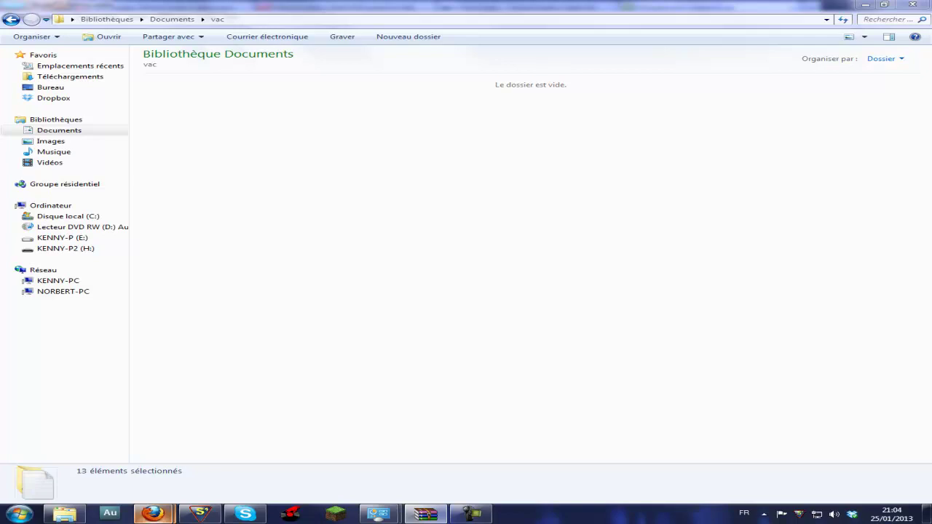
Extract the contents of the doringus folder from VirtualAudioCable4.10.rar into the vac documents folder and refresh the folder view.
{"action": "left_click_drag", "start_coordinate": [4, 142], "coordinate": [522, 131]}
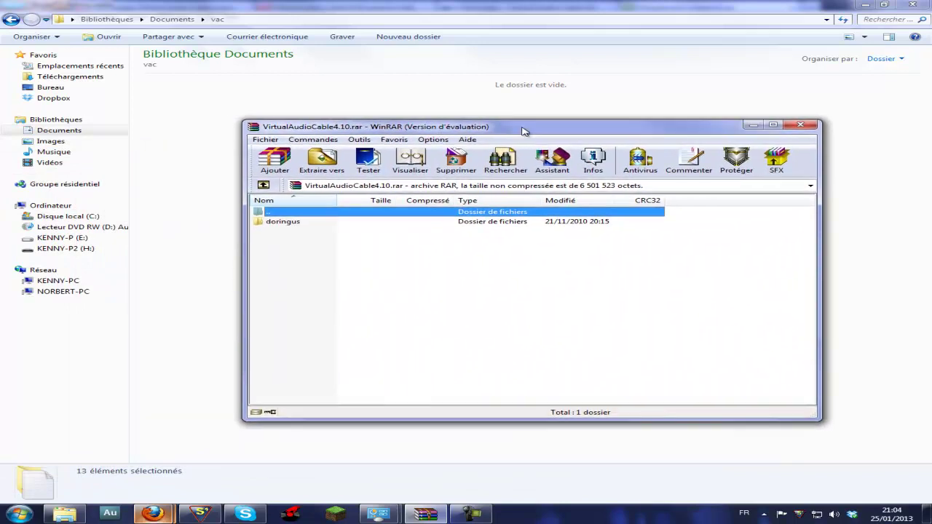
{"action": "left_click", "coordinate": [289, 225]}
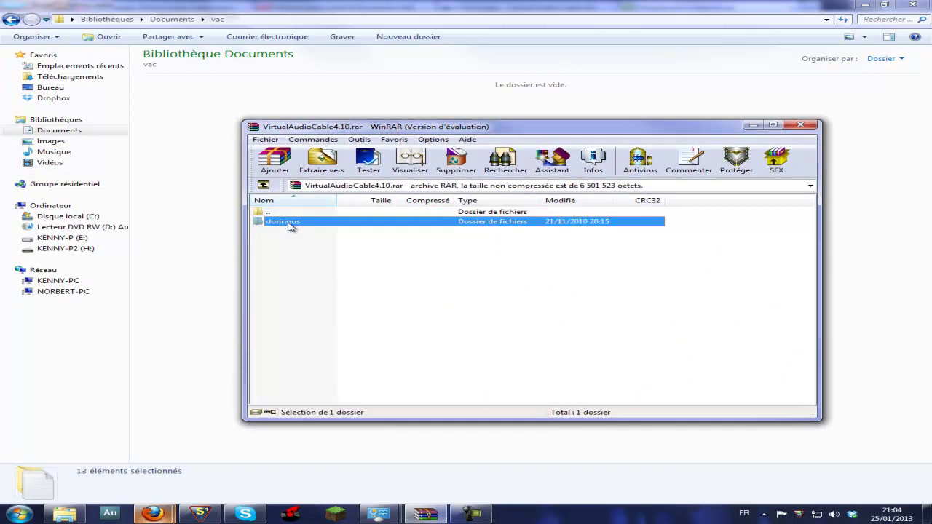
{"action": "double_click", "coordinate": [289, 225]}
{"action": "left_click_drag", "start_coordinate": [303, 392], "coordinate": [286, 227]}
{"action": "left_click_drag", "start_coordinate": [276, 269], "coordinate": [201, 194]}
{"action": "left_click", "coordinate": [205, 237]}
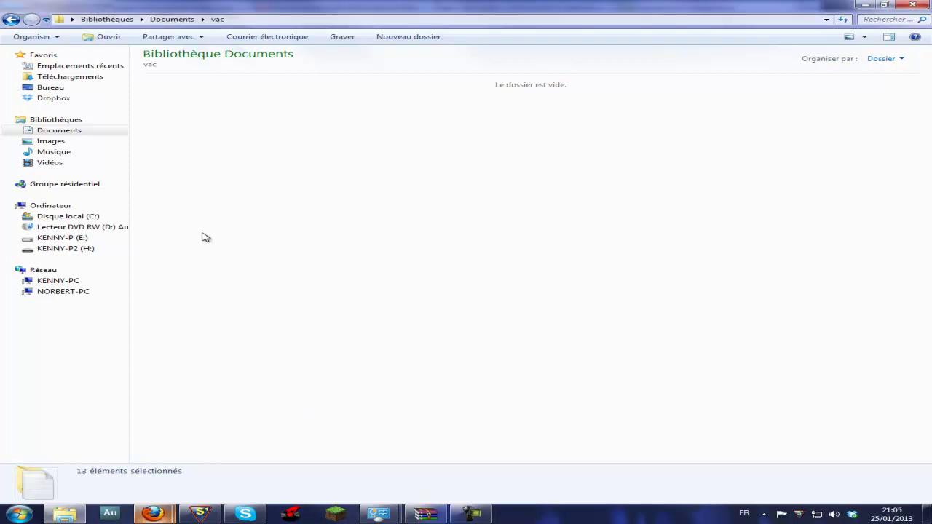
{"action": "left_click", "coordinate": [217, 19]}
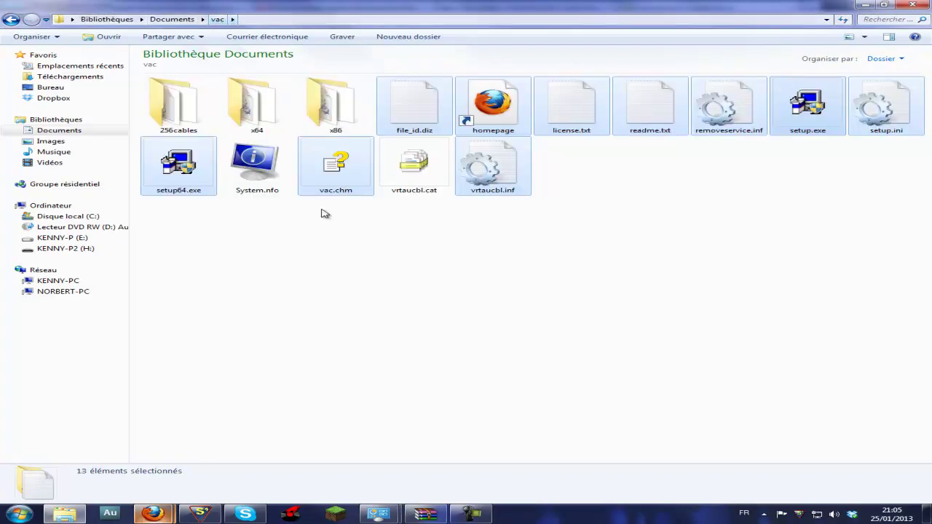
Collapse the Ordinateur and Réseau groups in the folder tree and deselect the extracted files.
{"action": "left_click", "coordinate": [9, 206]}
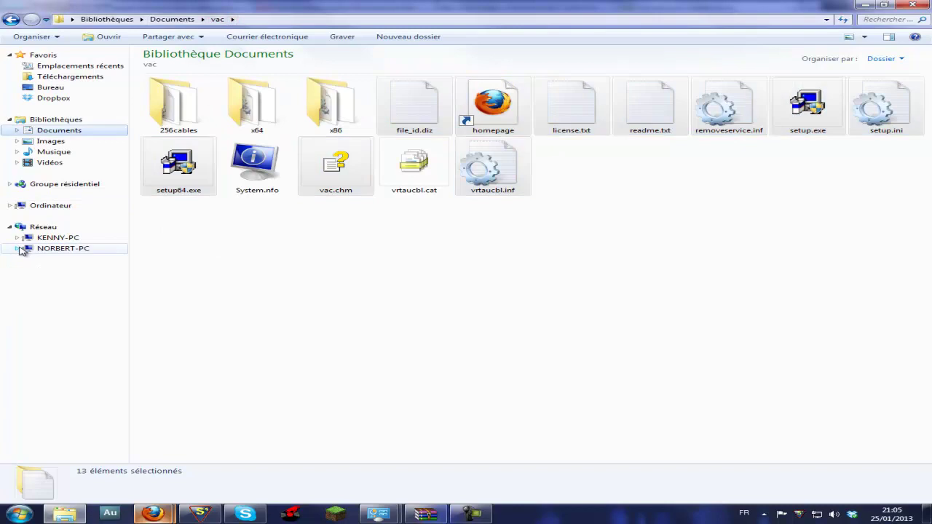
{"action": "left_click", "coordinate": [9, 227]}
{"action": "left_click", "coordinate": [526, 275]}
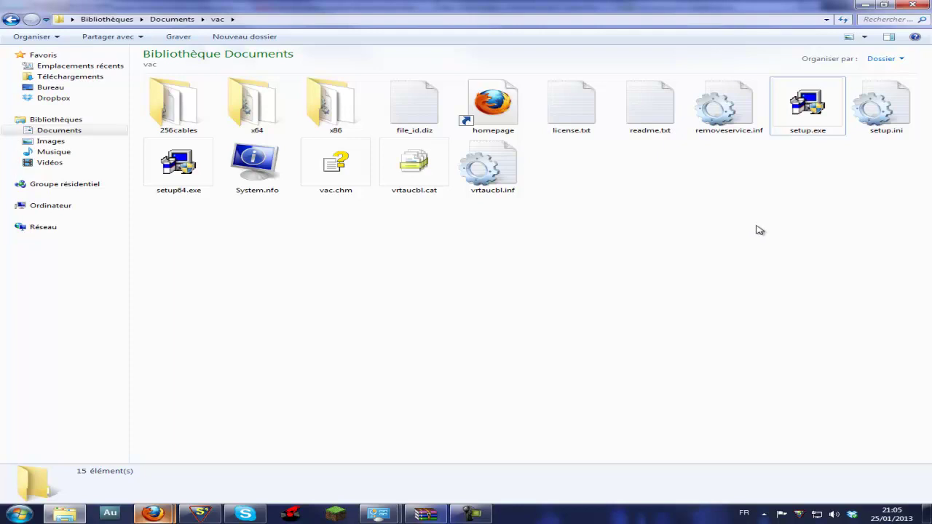
Run setup.exe from the vac folder and authorise it to make changes to the computer.
{"action": "left_click", "coordinate": [815, 122]}
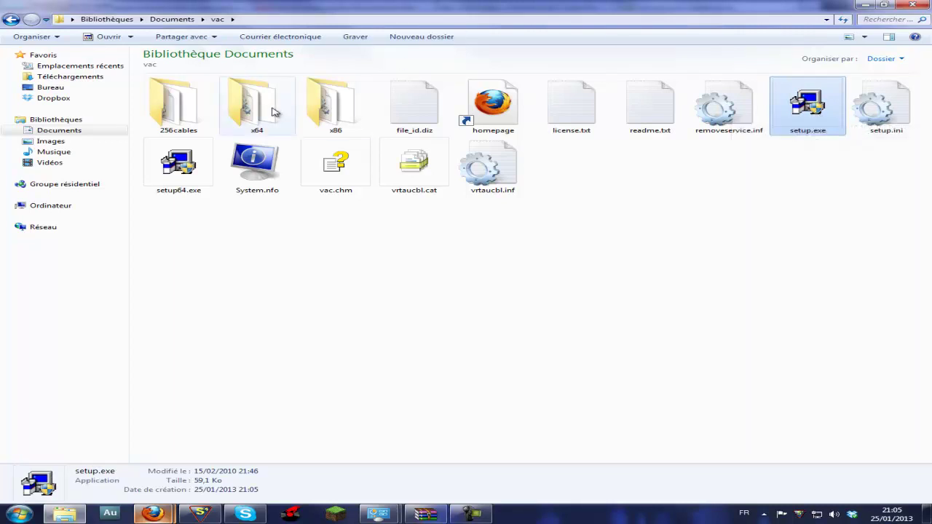
{"action": "left_click", "coordinate": [189, 170]}
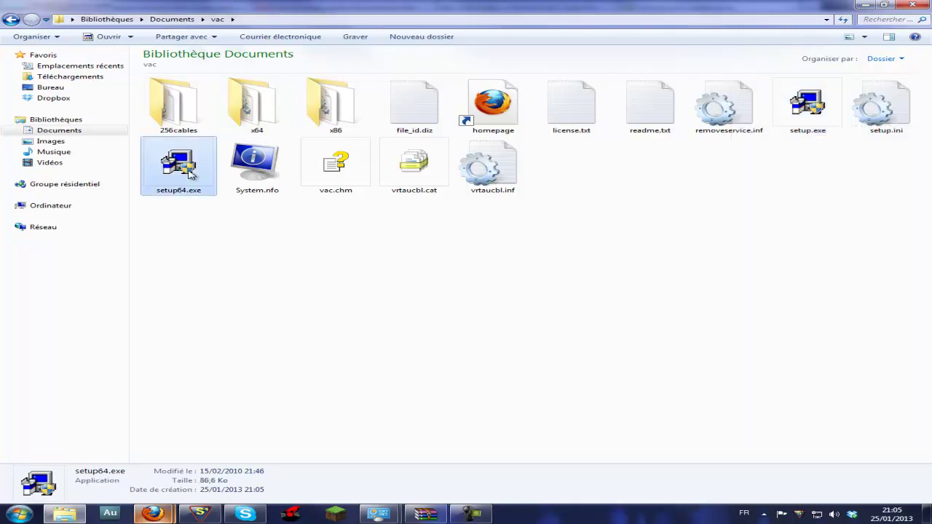
{"action": "left_click", "coordinate": [805, 109]}
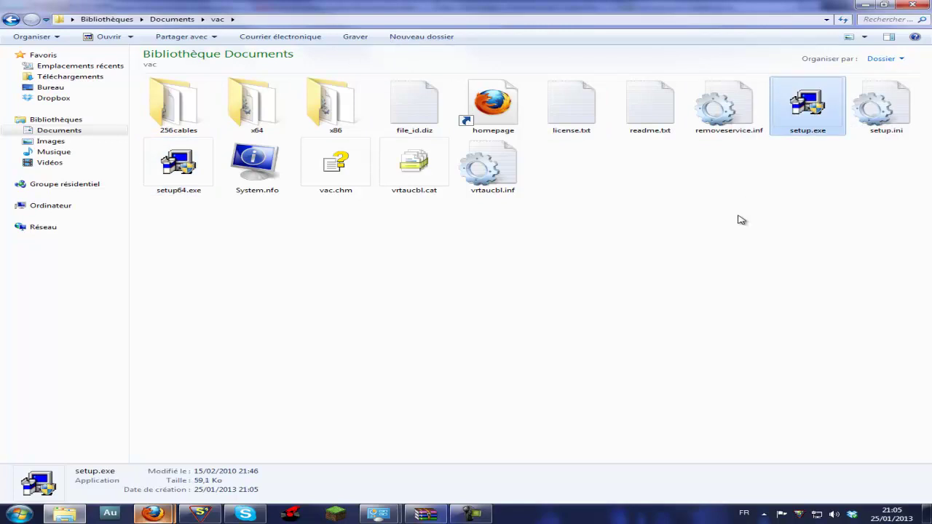
{"action": "key", "text": "Return"}
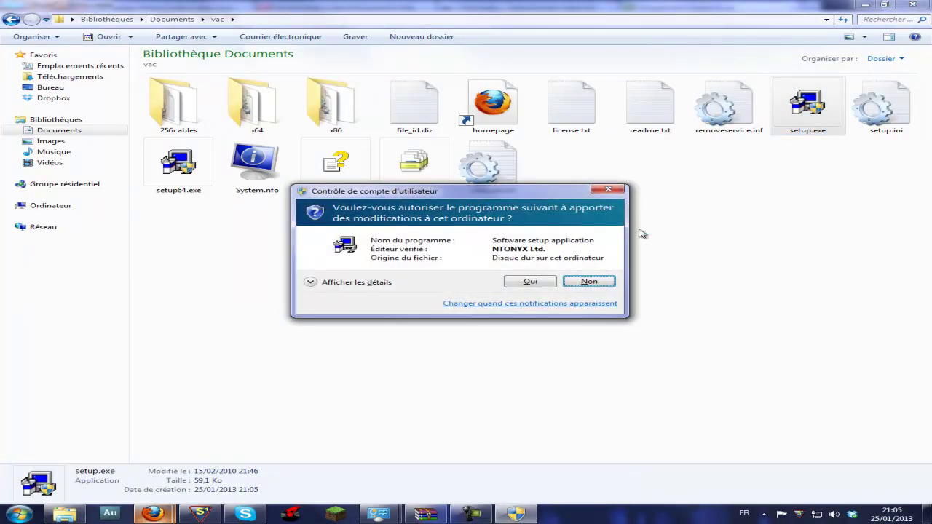
{"action": "left_click", "coordinate": [529, 282]}
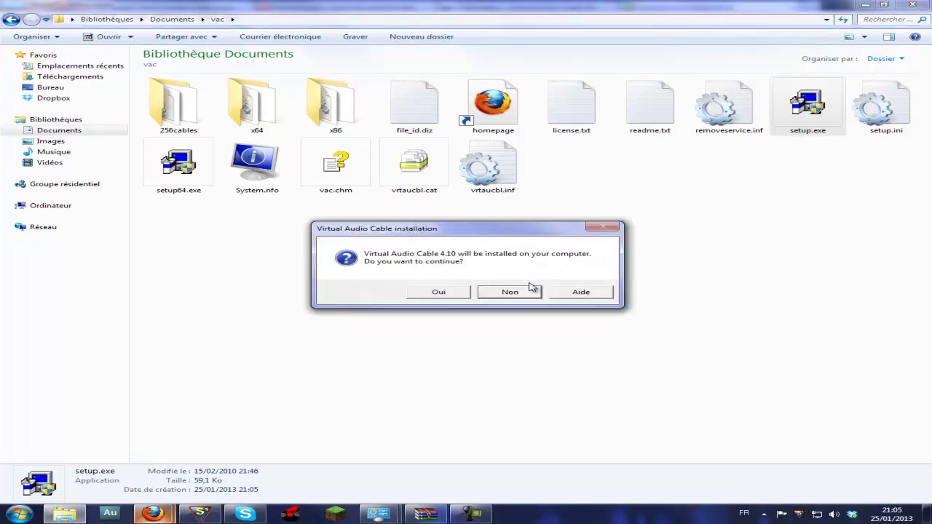
Agree to install Virtual Audio Cable 4.10, accept the licence agreement and start the installation with the default folders.
{"action": "left_click", "coordinate": [452, 291]}
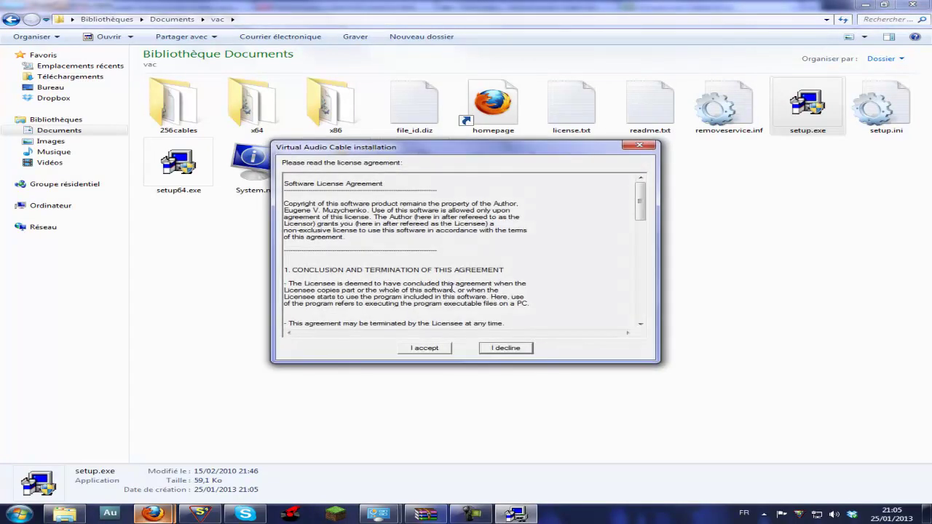
{"action": "left_click", "coordinate": [439, 349]}
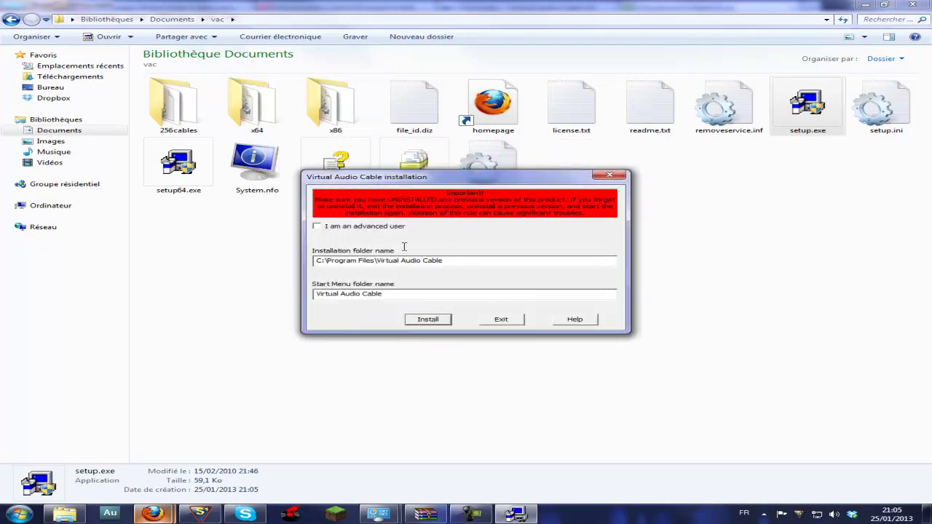
{"action": "left_click", "coordinate": [412, 324]}
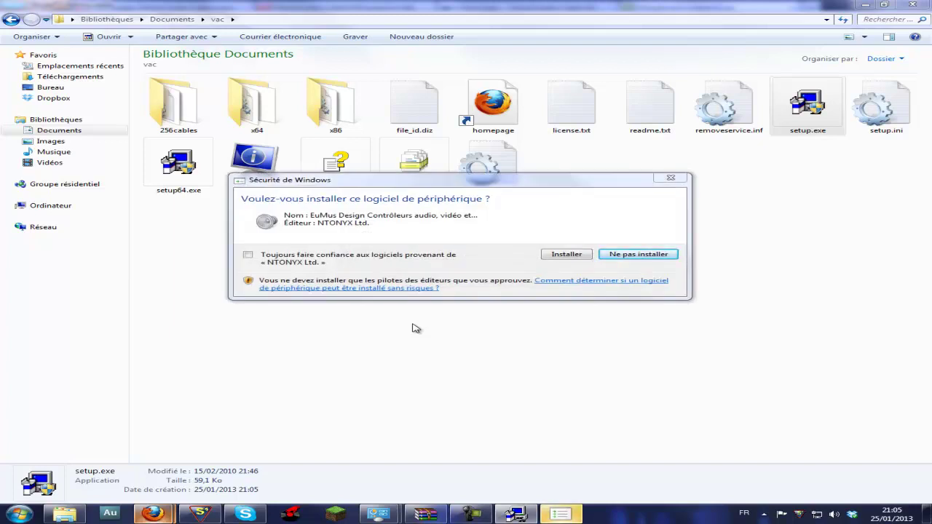
Allow the NTONYX Ltd. device software to install and dismiss the installer's completion notice.
{"action": "left_click_drag", "start_coordinate": [361, 185], "coordinate": [368, 188]}
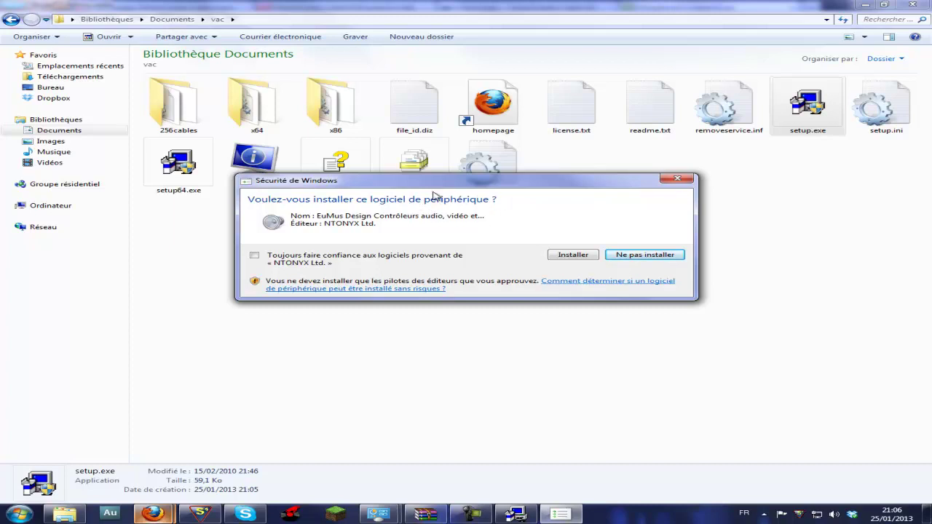
{"action": "left_click", "coordinate": [567, 258]}
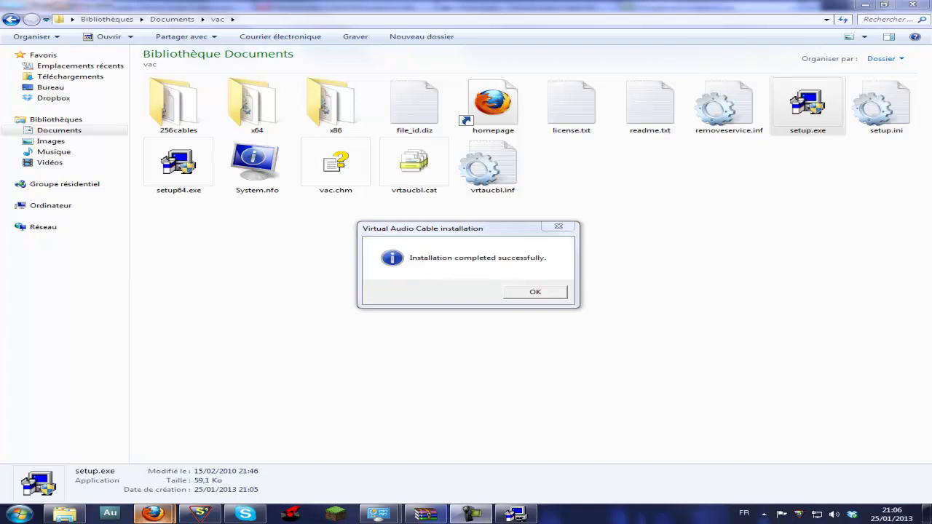
{"action": "left_click", "coordinate": [535, 293]}
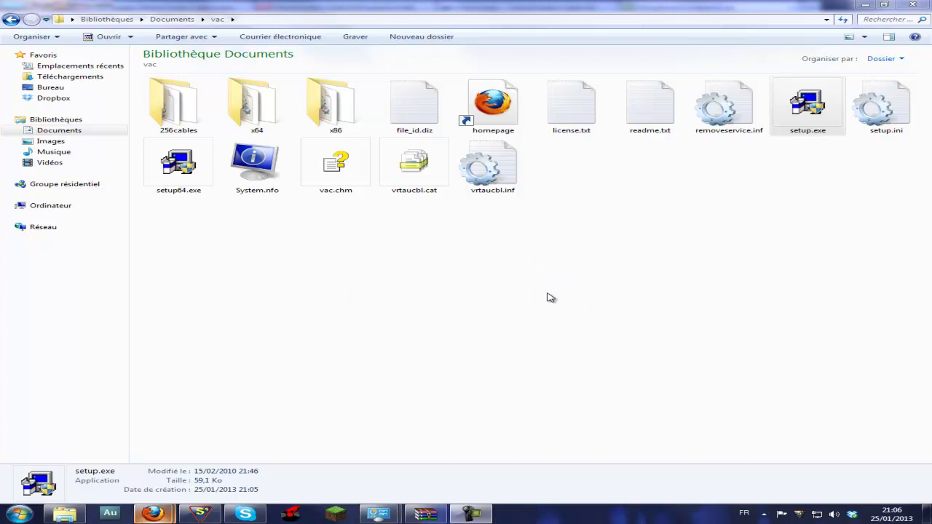
Launch the Virtual Audio Cable Control panel as administrator and authorise it to make changes.
{"action": "left_click", "coordinate": [20, 514]}
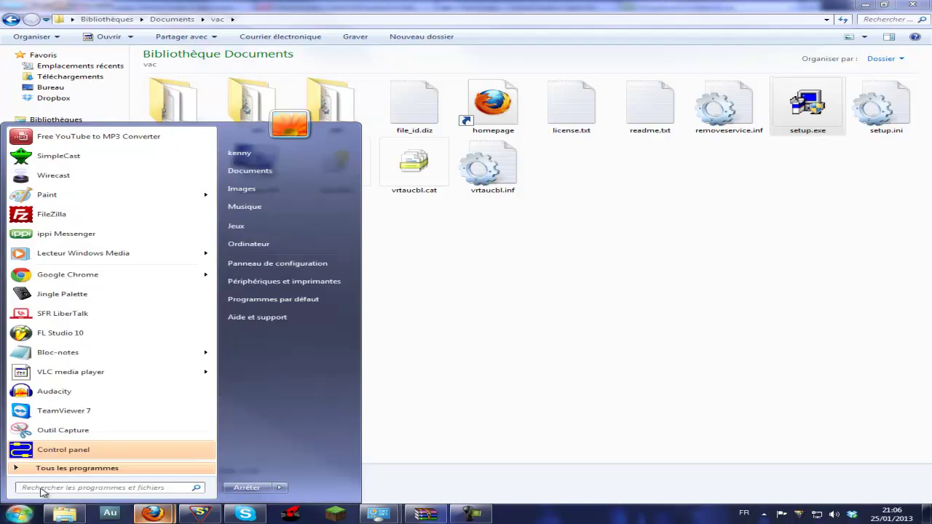
{"action": "mouse_move", "coordinate": [82, 469]}
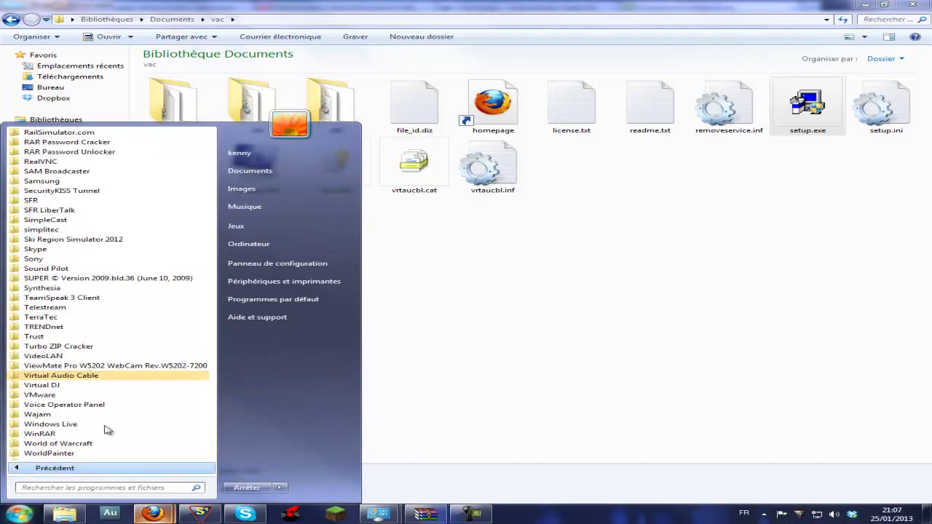
{"action": "left_click", "coordinate": [126, 379]}
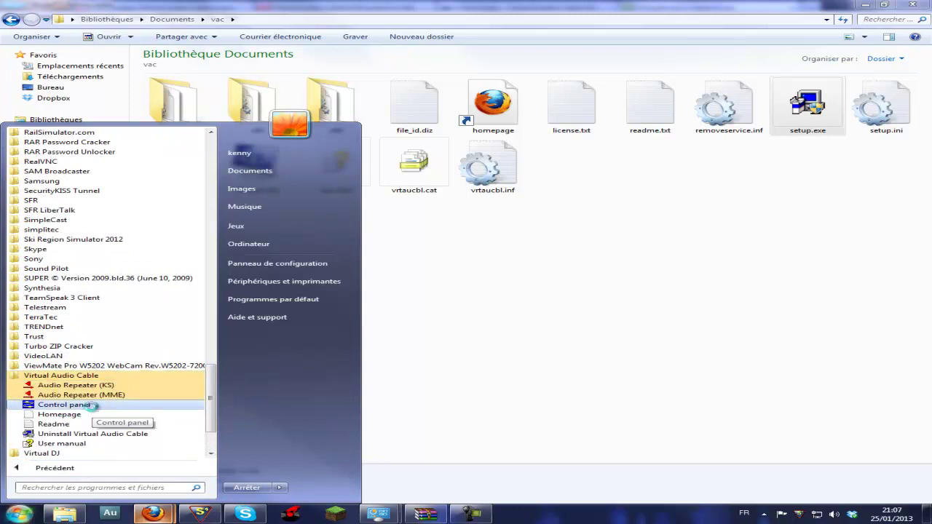
{"action": "right_click", "coordinate": [95, 408]}
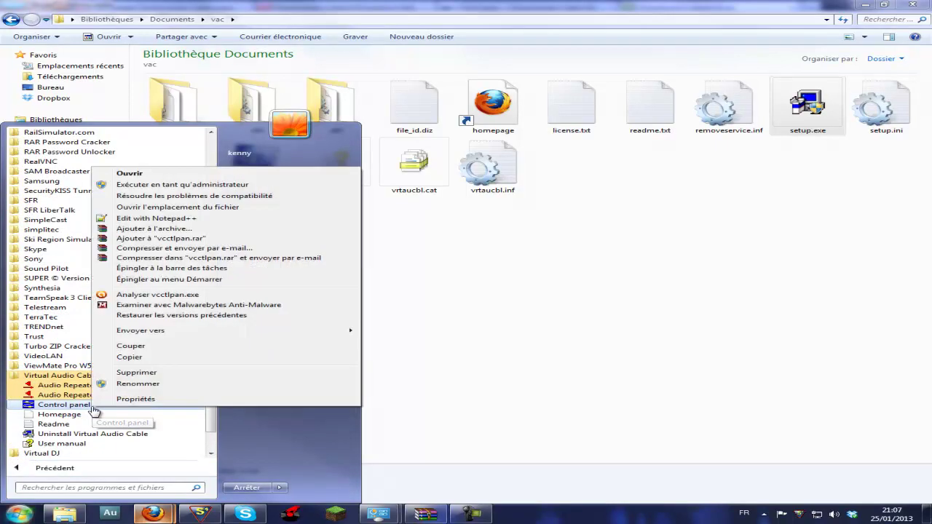
{"action": "left_click", "coordinate": [170, 188]}
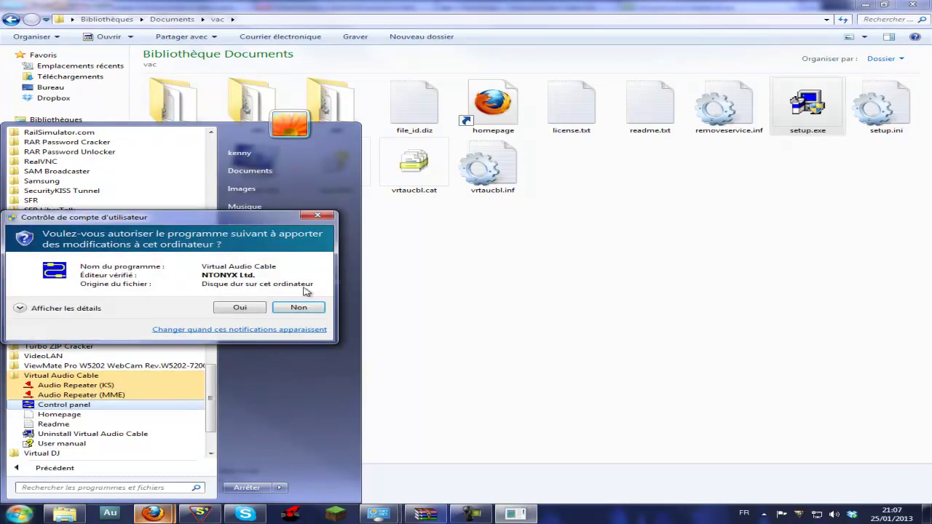
{"action": "left_click", "coordinate": [259, 309]}
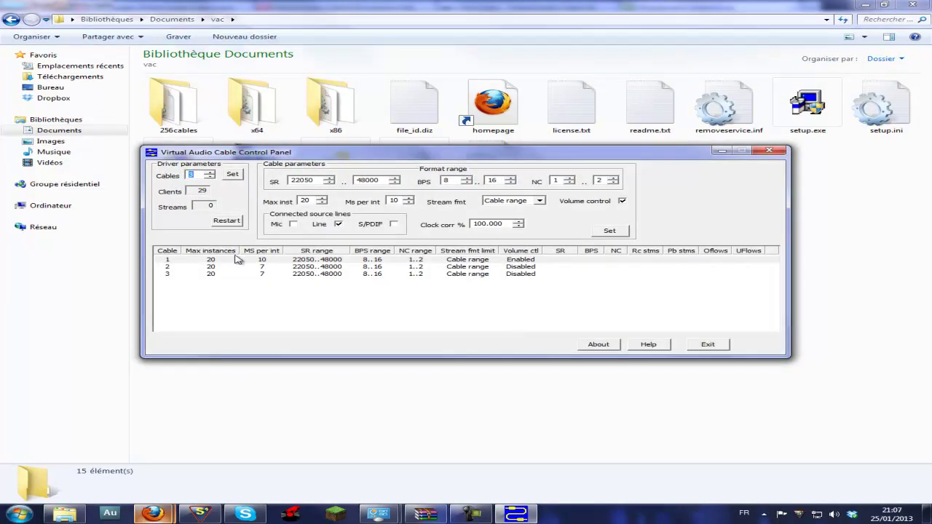
Apply a driver setting of 3 cables in the Virtual Audio Cable Control Panel and exit it.
{"action": "left_click_drag", "start_coordinate": [318, 153], "coordinate": [331, 153]}
{"action": "left_click", "coordinate": [396, 321]}
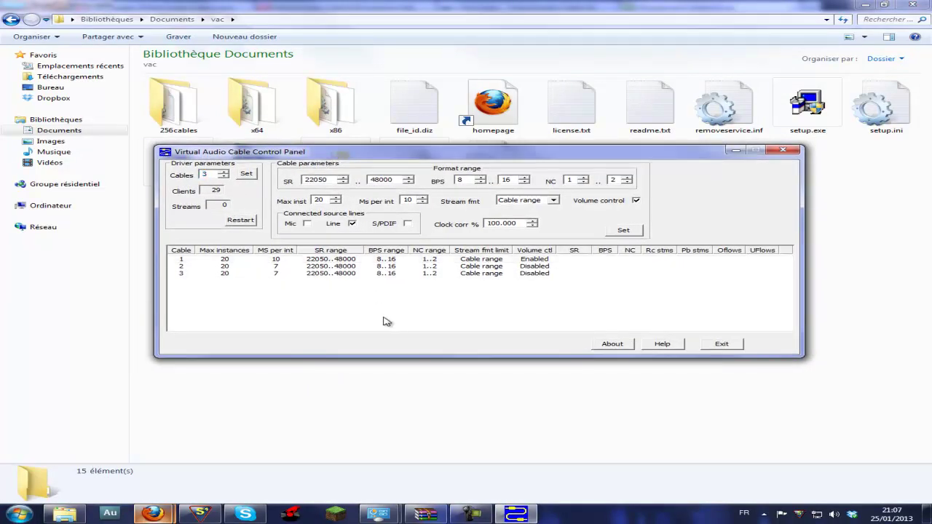
{"action": "left_click", "coordinate": [223, 177]}
{"action": "left_click", "coordinate": [223, 177]}
{"action": "left_click", "coordinate": [224, 173]}
{"action": "left_click", "coordinate": [224, 173]}
{"action": "left_click", "coordinate": [246, 174]}
{"action": "left_click", "coordinate": [728, 349]}
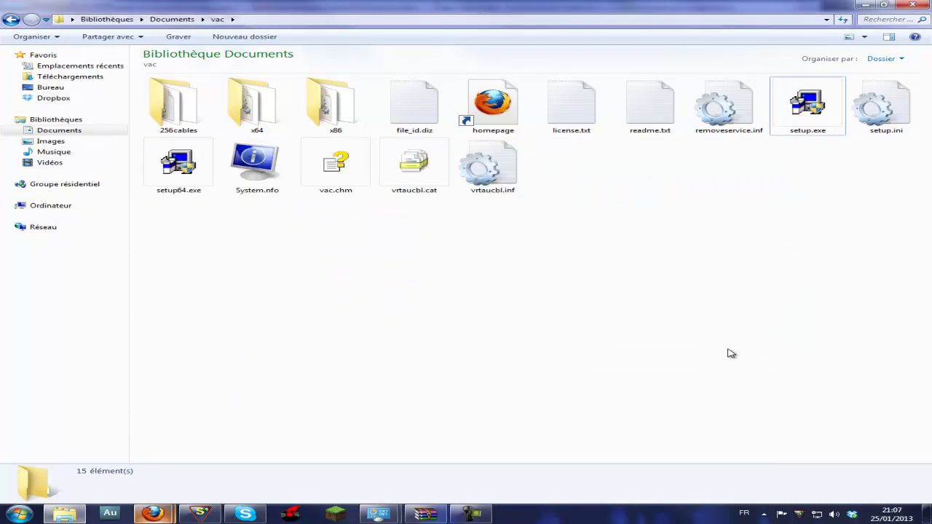
Launch Audio Repeater (MME) from the Virtual Audio Cable program folder.
{"action": "left_click", "coordinate": [18, 514]}
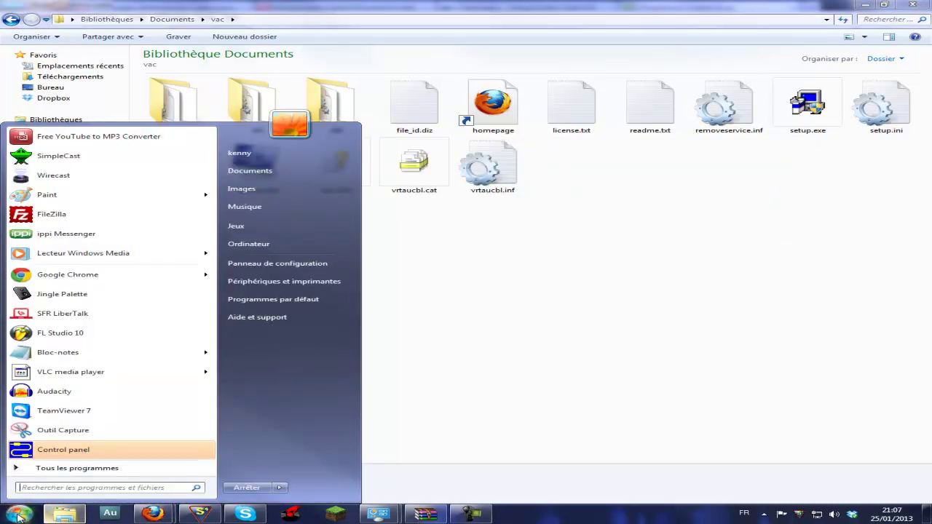
{"action": "left_click", "coordinate": [93, 470]}
{"action": "left_click", "coordinate": [122, 376]}
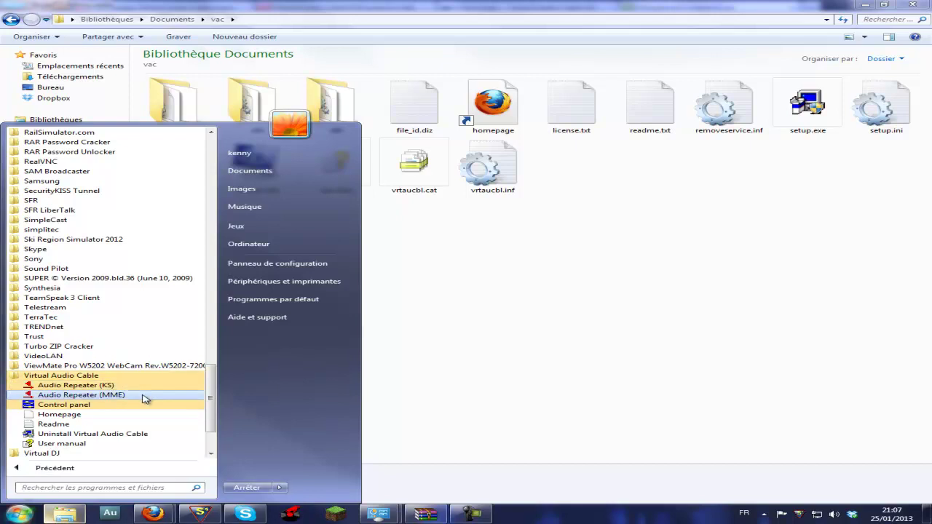
{"action": "left_click", "coordinate": [144, 394]}
Open two more Audio Repeater (MME) instances and arrange the three windows side by side.
{"action": "left_click", "coordinate": [19, 514]}
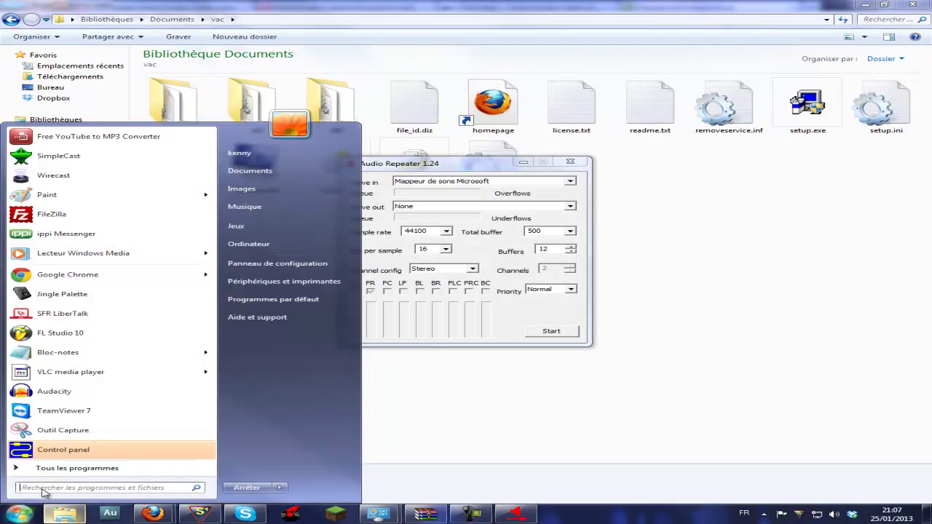
{"action": "left_click", "coordinate": [72, 468]}
{"action": "left_click", "coordinate": [119, 395]}
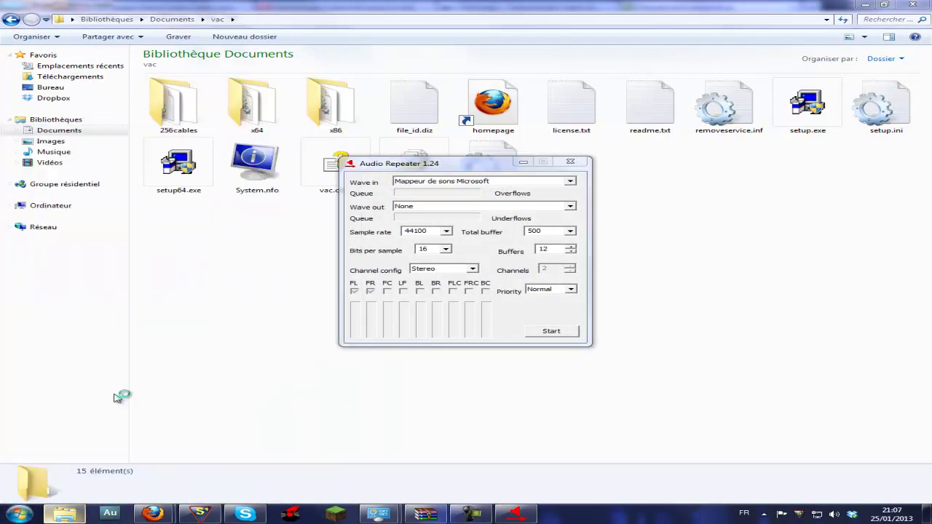
{"action": "key", "text": "super"}
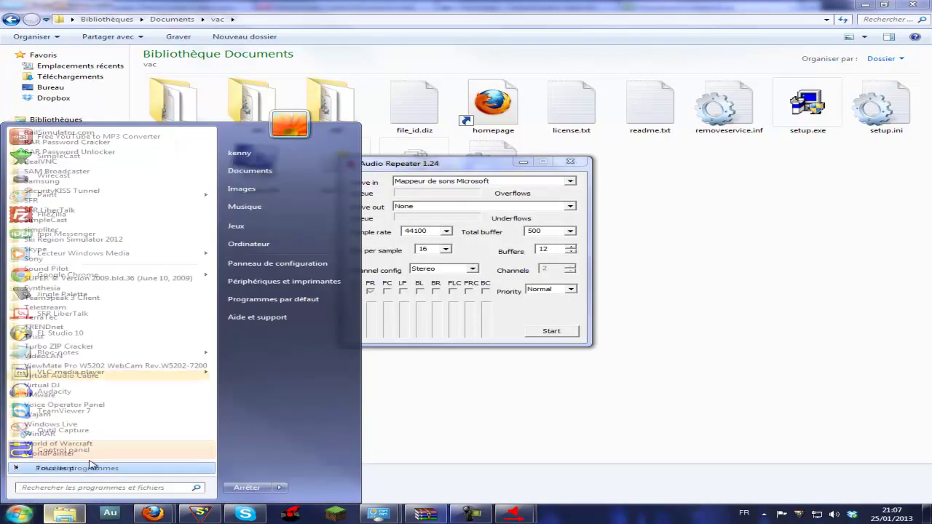
{"action": "left_click", "coordinate": [73, 468]}
{"action": "left_click", "coordinate": [66, 383]}
{"action": "left_click", "coordinate": [107, 397]}
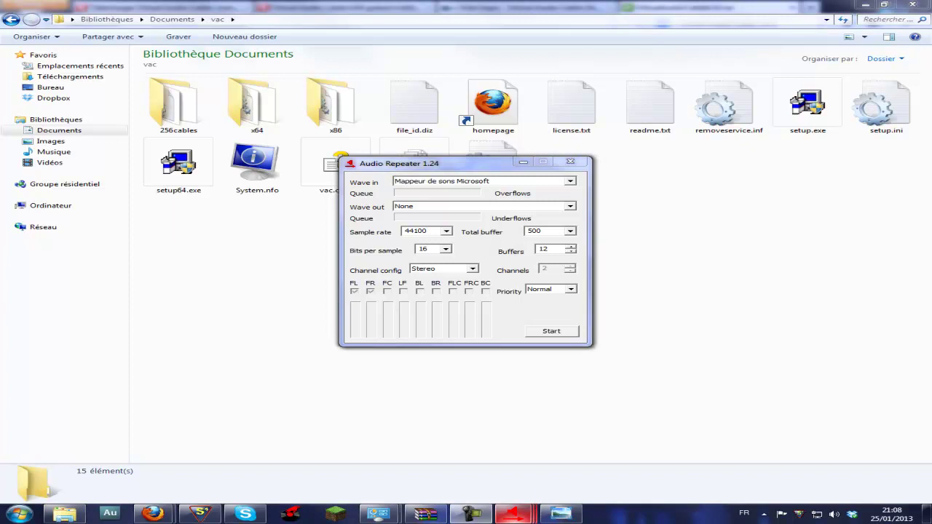
{"action": "left_click_drag", "start_coordinate": [467, 168], "coordinate": [202, 171]}
{"action": "left_click_drag", "start_coordinate": [431, 167], "coordinate": [703, 166]}
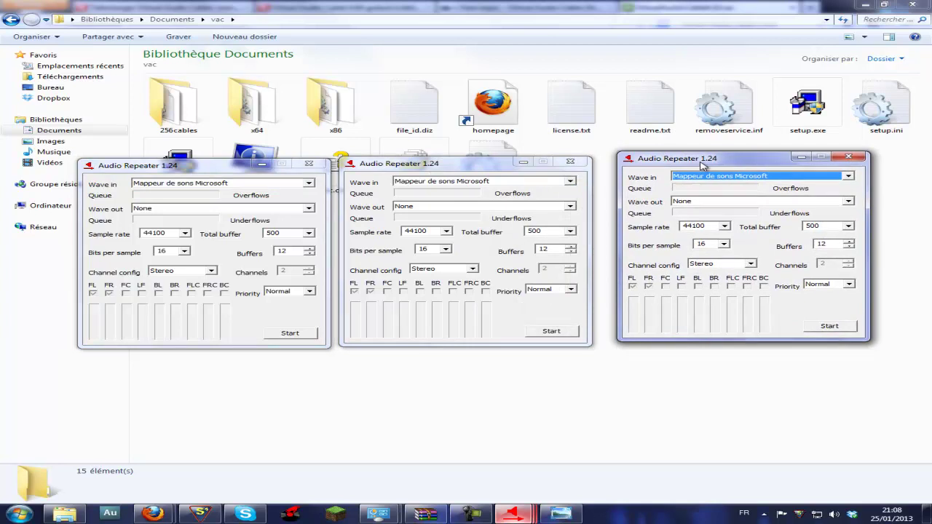
Set Wave in of the leftmost Audio Repeater to Microphone (USB Audio CODEC).
{"action": "mouse_move", "coordinate": [213, 517]}
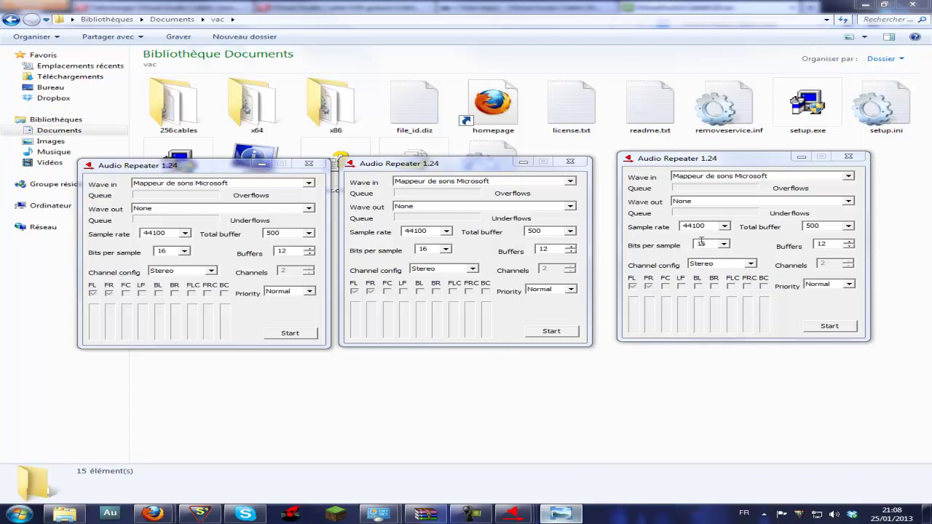
{"action": "left_click", "coordinate": [310, 183]}
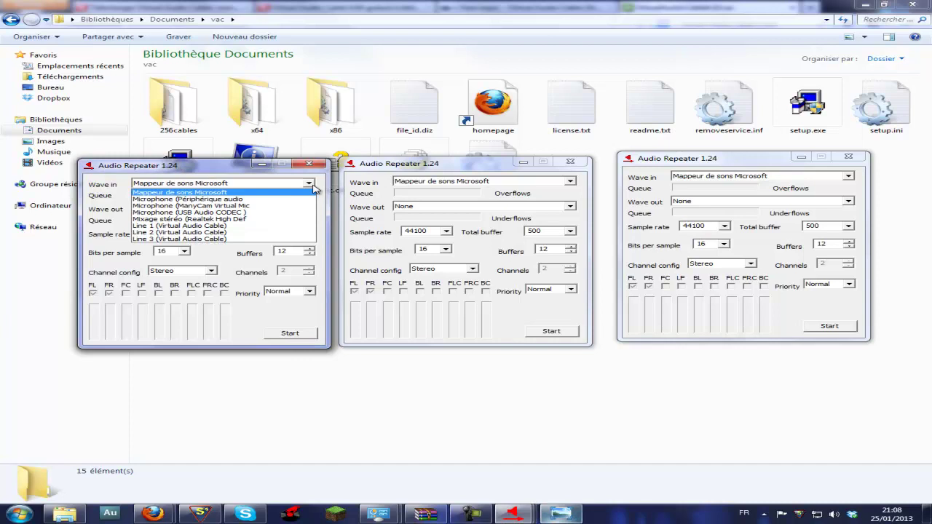
{"action": "left_click", "coordinate": [289, 213]}
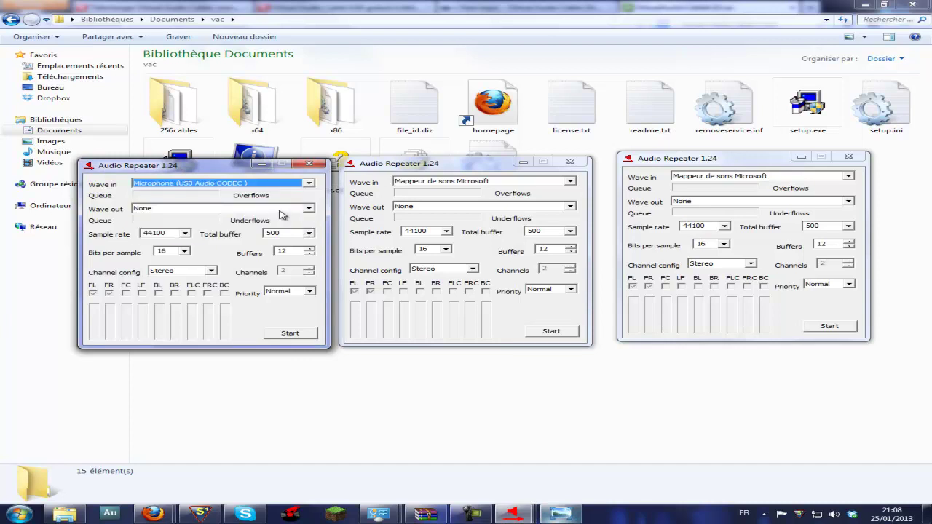
Set Wave out of the leftmost Audio Repeater to Line 2 (Virtual Audio Cable) and start that repeater.
{"action": "left_click", "coordinate": [282, 211]}
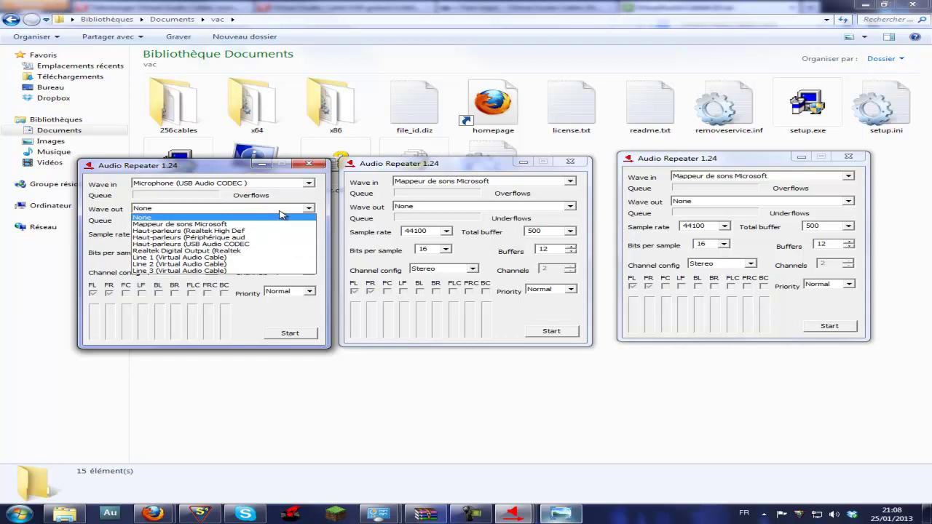
{"action": "left_click", "coordinate": [260, 265]}
{"action": "left_click", "coordinate": [291, 335]}
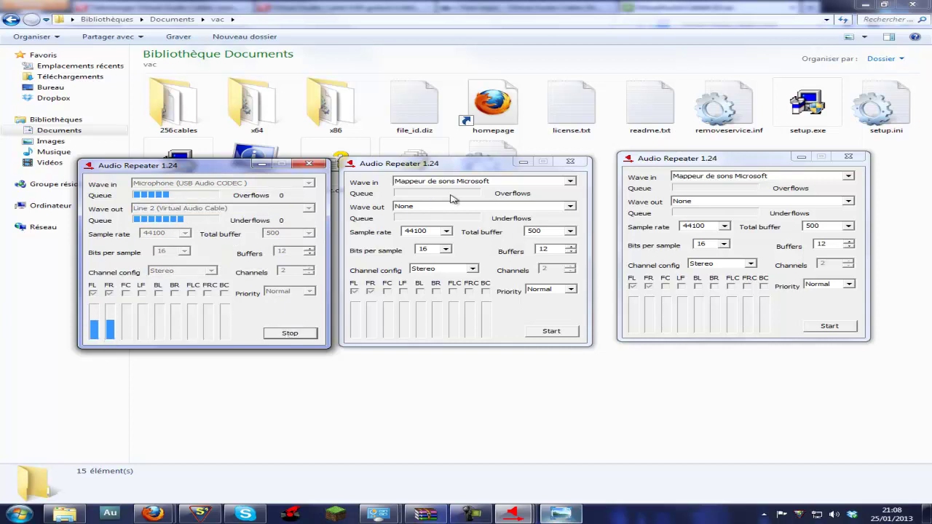
Route the middle Audio Repeater from Line 1 (Virtual Audio Cable) to Line 2 (Virtual Audio Cable) and start it.
{"action": "left_click", "coordinate": [474, 182]}
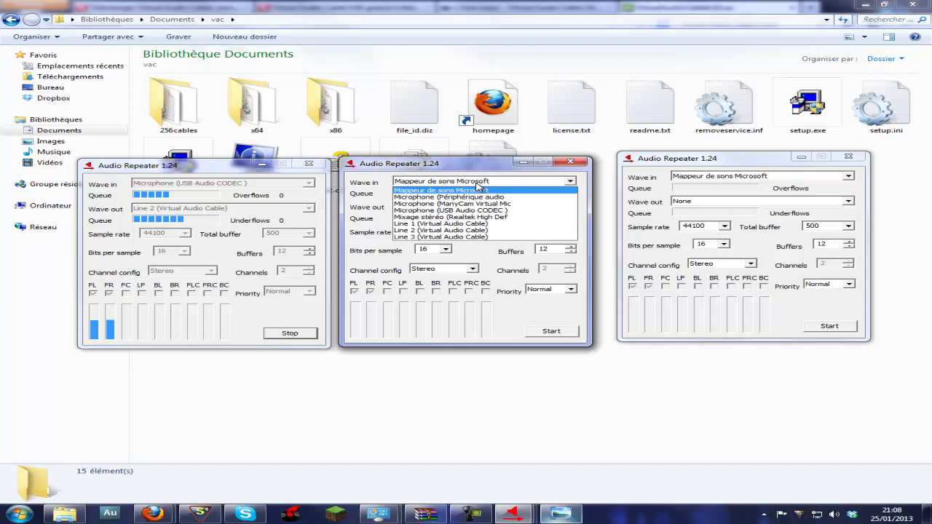
{"action": "left_click", "coordinate": [477, 223]}
{"action": "left_click", "coordinate": [477, 207]}
{"action": "left_click", "coordinate": [451, 267]}
{"action": "left_click", "coordinate": [551, 332]}
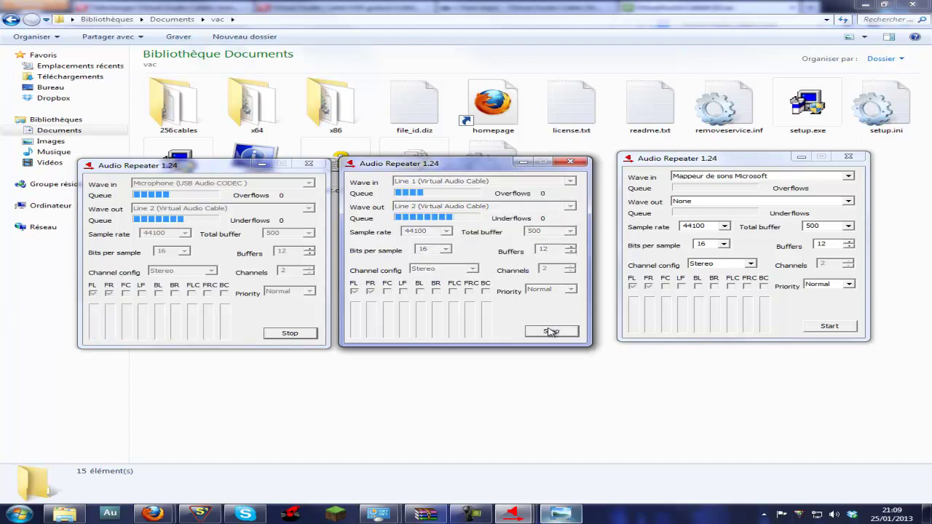
Route the rightmost Audio Repeater from Line 1 (Virtual Audio Cable) to Mappeur de sons Microsoft and start it.
{"action": "left_click", "coordinate": [755, 178]}
{"action": "left_click", "coordinate": [719, 220]}
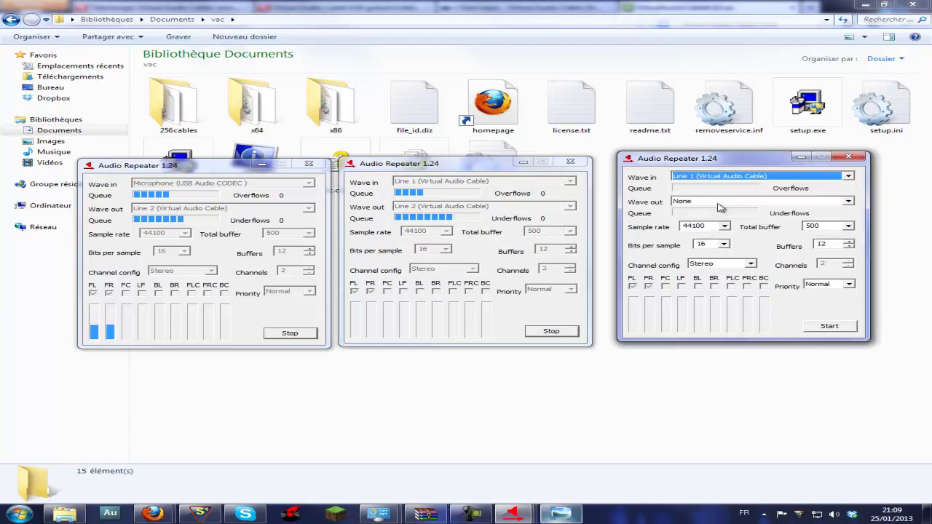
{"action": "left_click", "coordinate": [718, 204]}
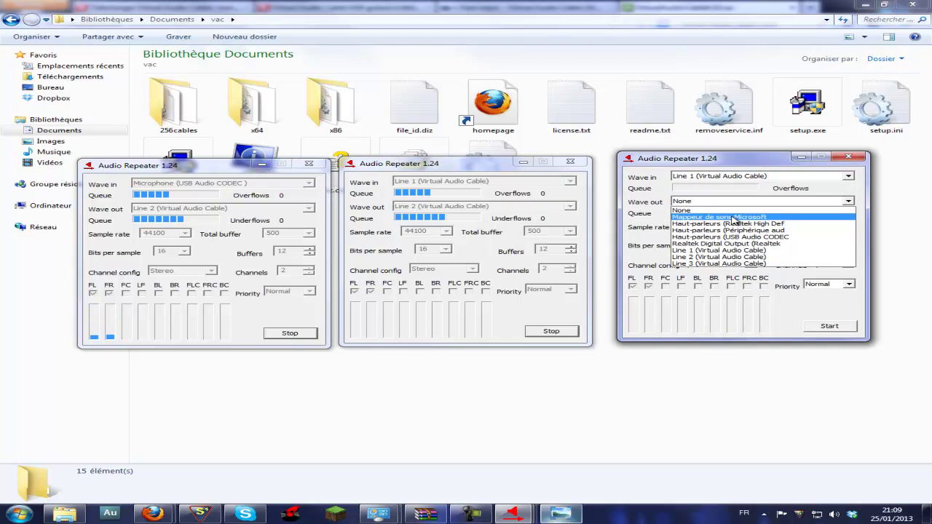
{"action": "left_click", "coordinate": [734, 217]}
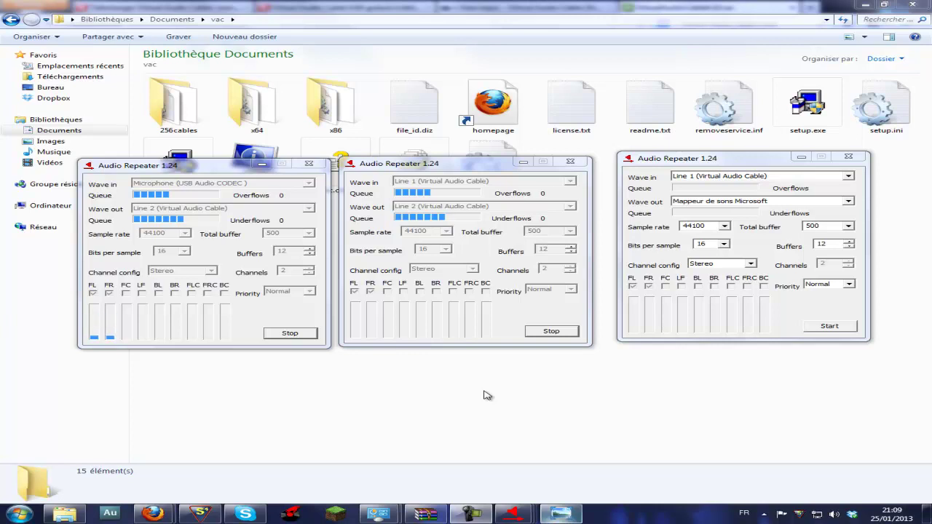
{"action": "left_click", "coordinate": [829, 325]}
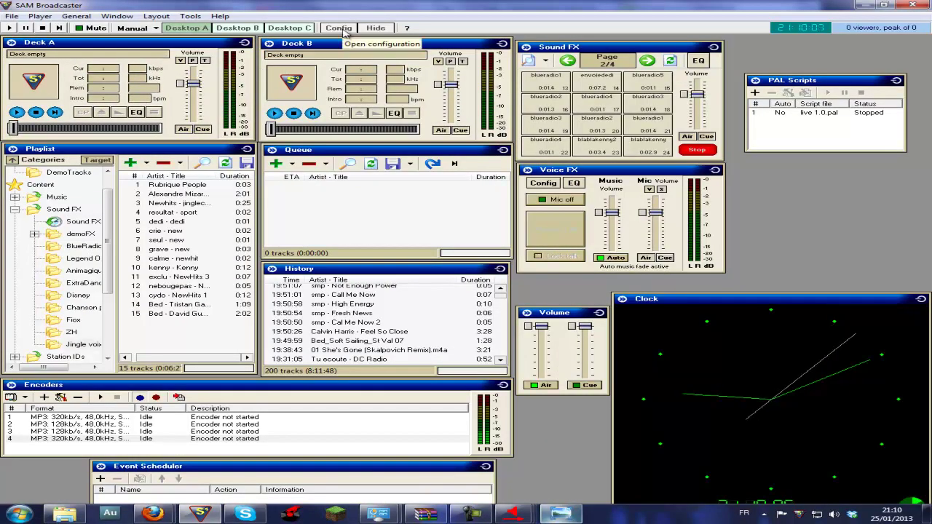
In SAM Broadcaster, move the Clock window up slightly and set the Voice FX record soundcard device to Line 2 (Virtual Audio Cable).
{"action": "left_click_drag", "start_coordinate": [778, 306], "coordinate": [780, 290]}
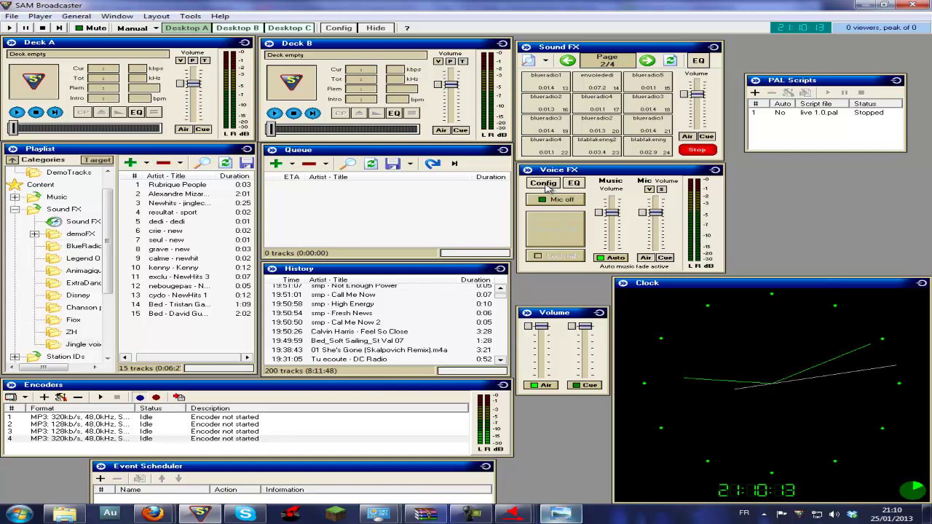
{"action": "left_click", "coordinate": [548, 186]}
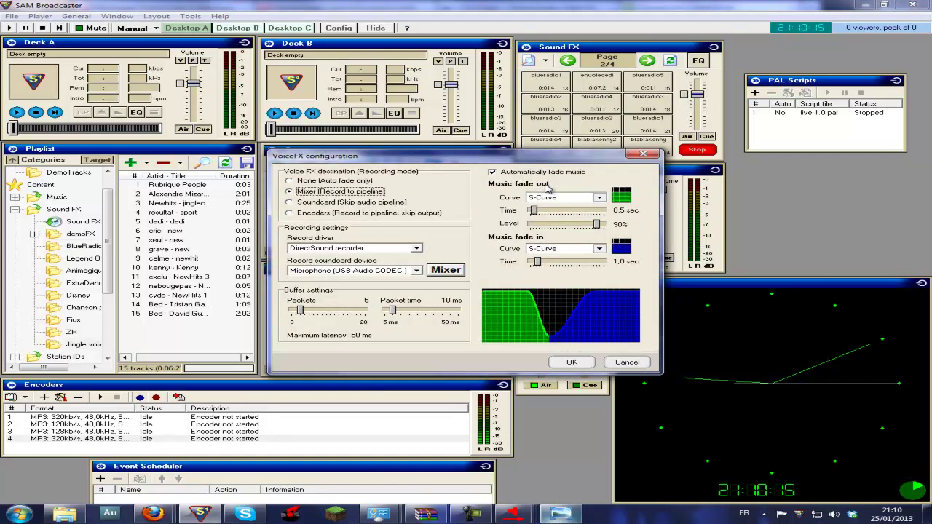
{"action": "left_click", "coordinate": [417, 270]}
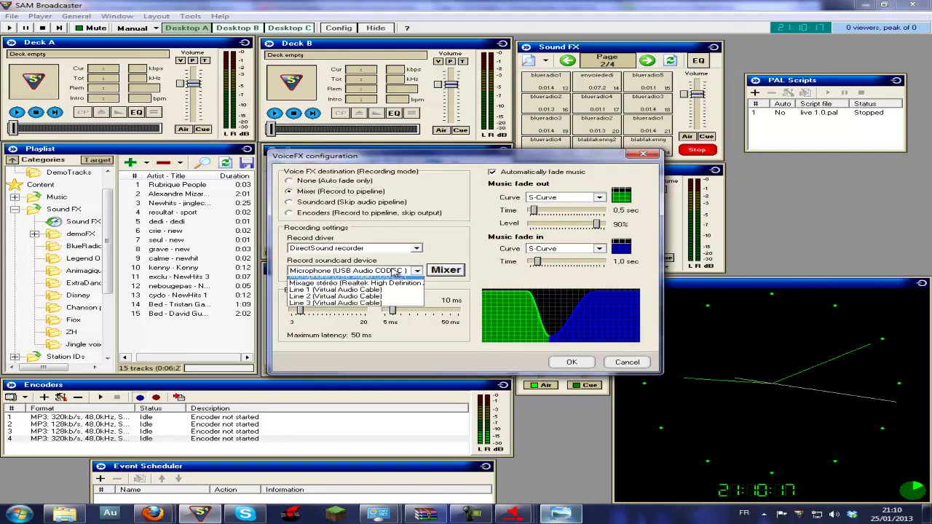
{"action": "left_click", "coordinate": [386, 319]}
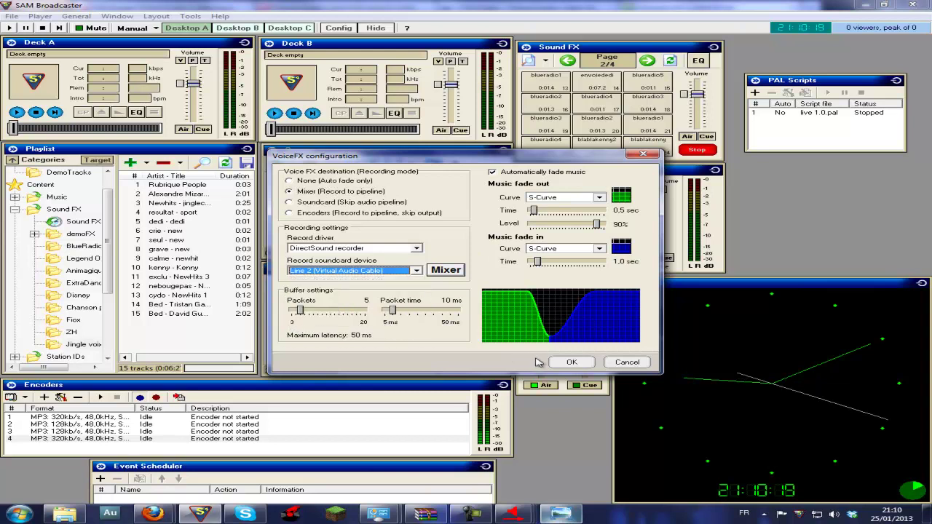
{"action": "left_click", "coordinate": [565, 363]}
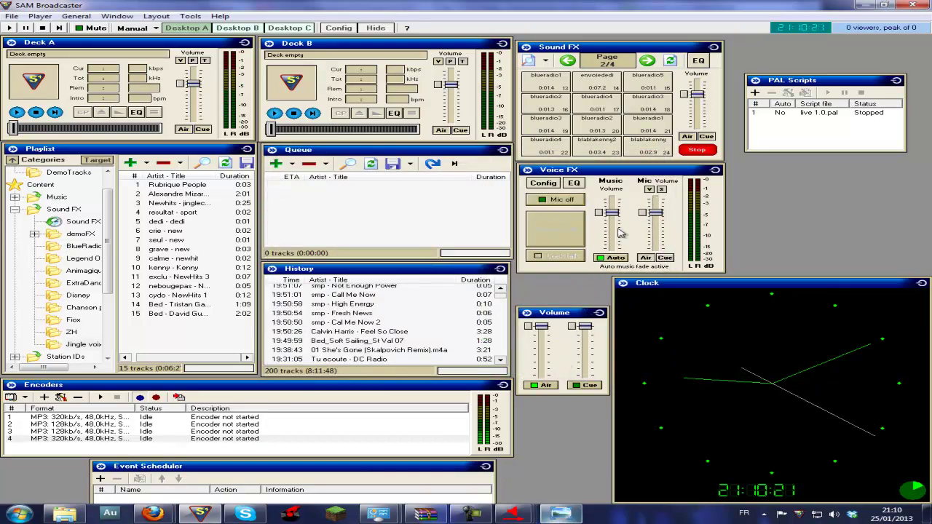
Switch to Skype, set its speakers to Line 1 (Virtual Audio Cable) and play the test sound.
{"action": "left_click", "coordinate": [245, 514]}
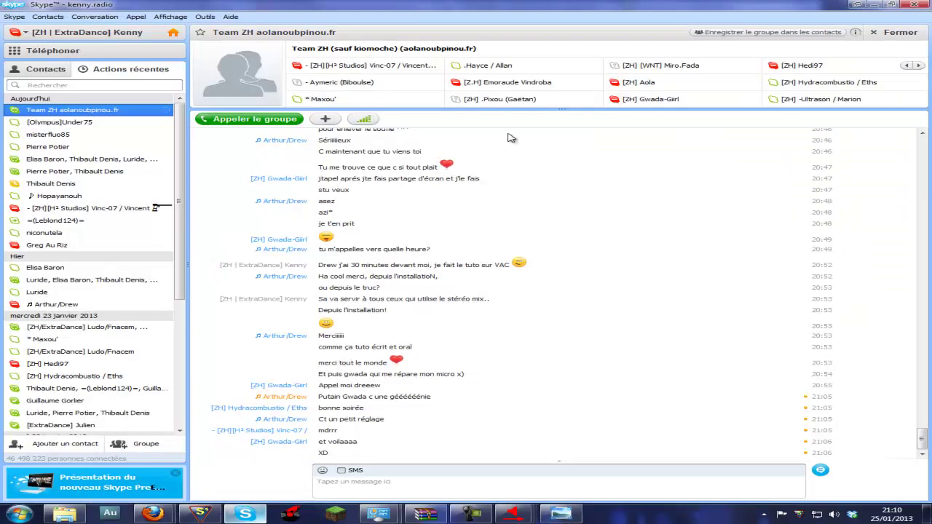
{"action": "left_click", "coordinate": [376, 124]}
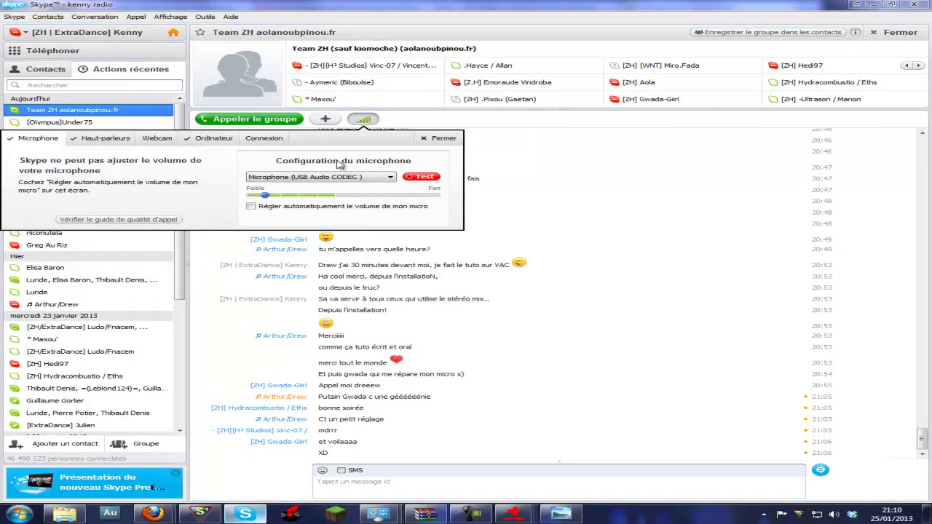
{"action": "left_click", "coordinate": [103, 142]}
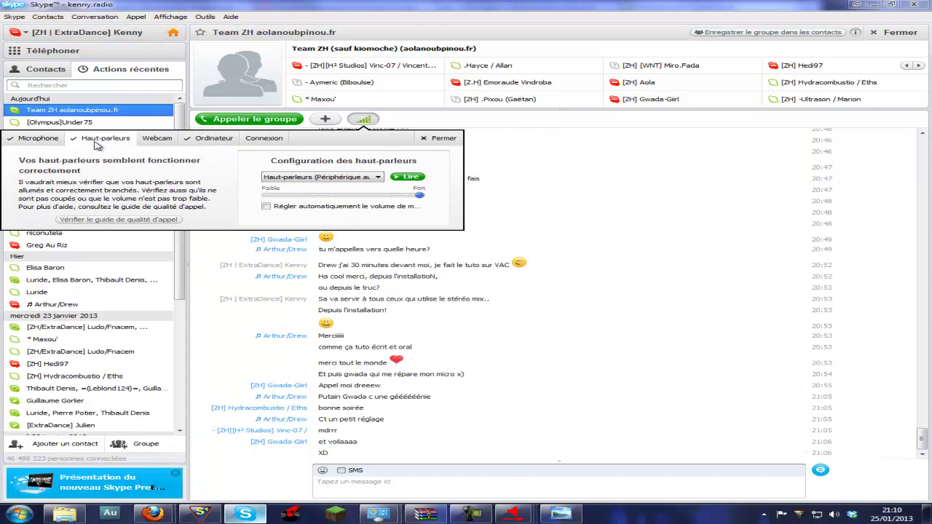
{"action": "left_click", "coordinate": [323, 182]}
{"action": "left_click", "coordinate": [321, 188]}
{"action": "left_click", "coordinate": [405, 178]}
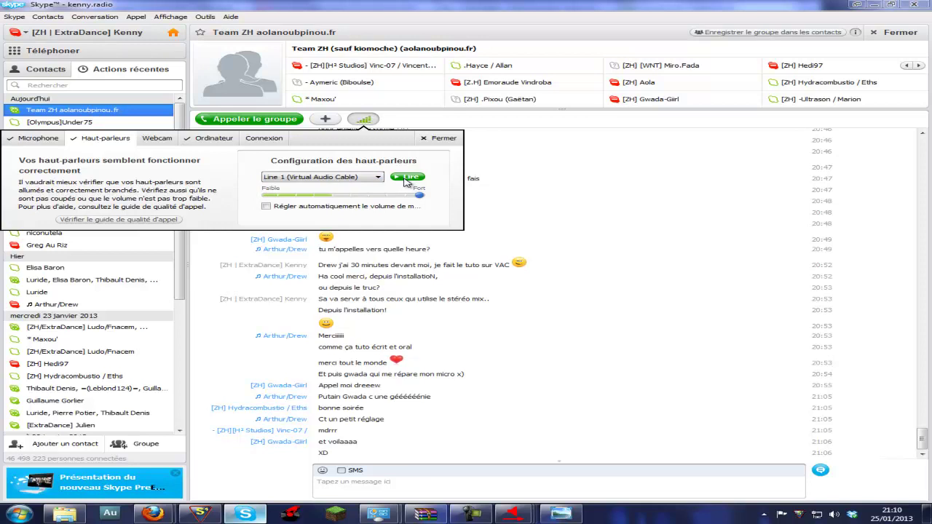
{"action": "left_click", "coordinate": [440, 142]}
Switch to SAM Broadcaster, turn on the Voice FX microphone and lock talk on.
{"action": "left_click", "coordinate": [201, 514]}
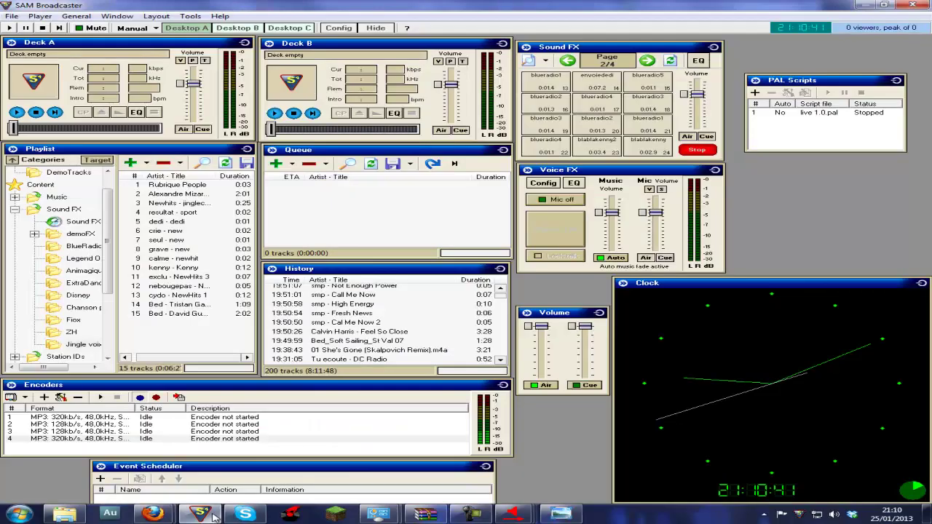
{"action": "left_click", "coordinate": [568, 199]}
{"action": "left_click", "coordinate": [554, 258]}
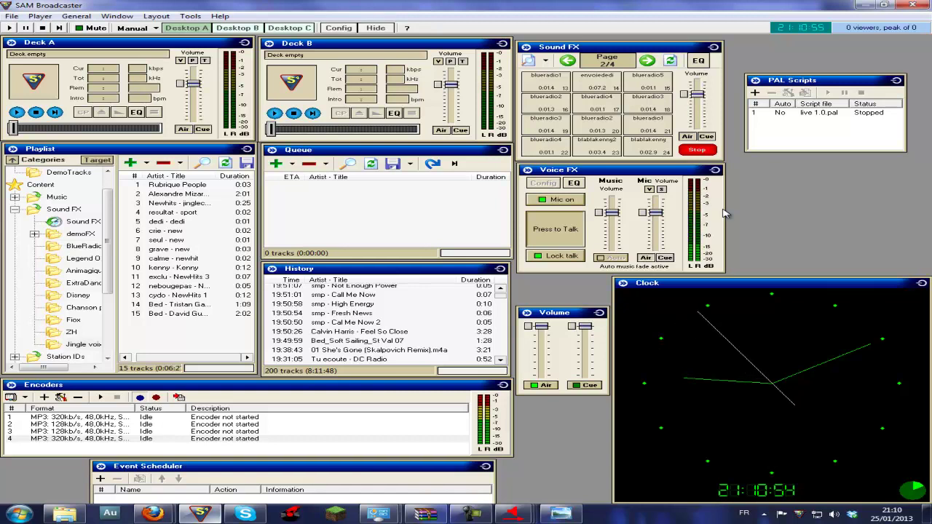
Switch to Skype, search the contacts for "ech" and open the Echo / Sound Test Service conversation.
{"action": "key", "text": "alt+Tab"}
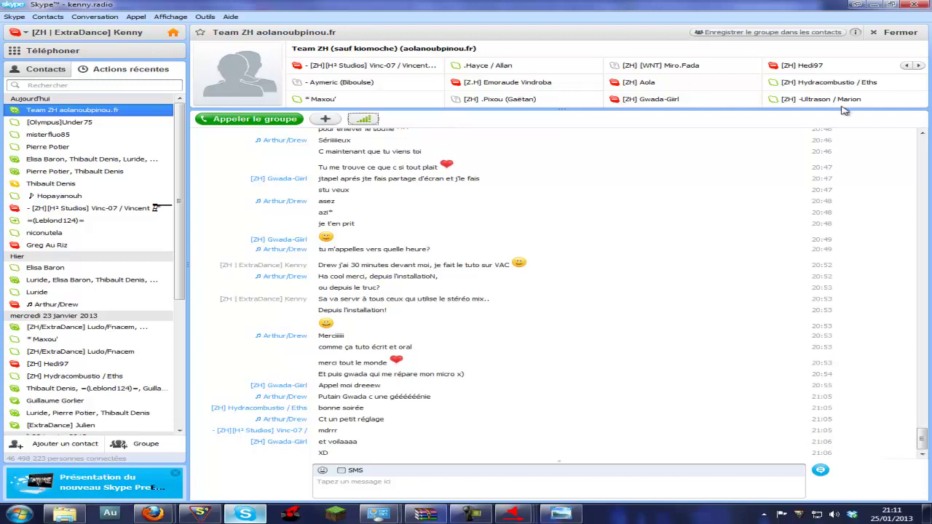
{"action": "left_click", "coordinate": [43, 69]}
{"action": "left_click_drag", "start_coordinate": [188, 144], "coordinate": [203, 184]}
{"action": "left_click", "coordinate": [147, 86]}
{"action": "type", "text": "ech"}
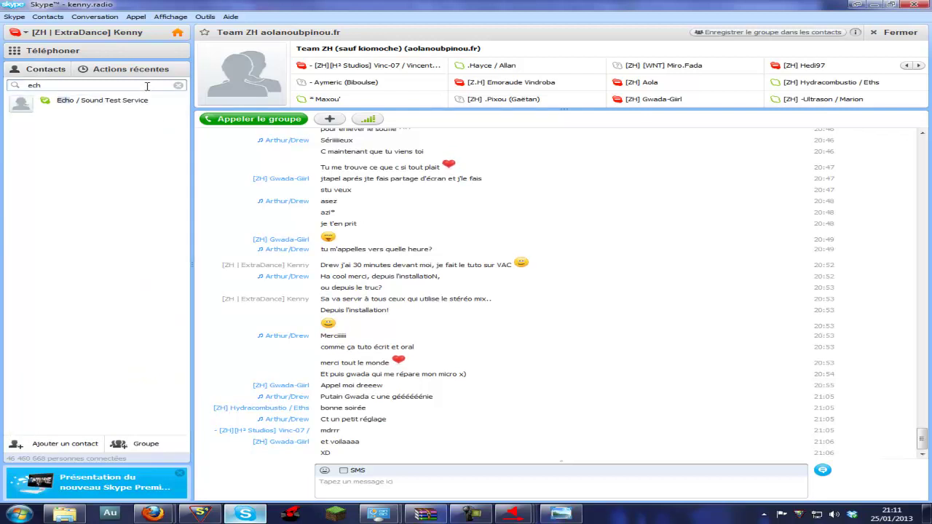
{"action": "left_click", "coordinate": [124, 106]}
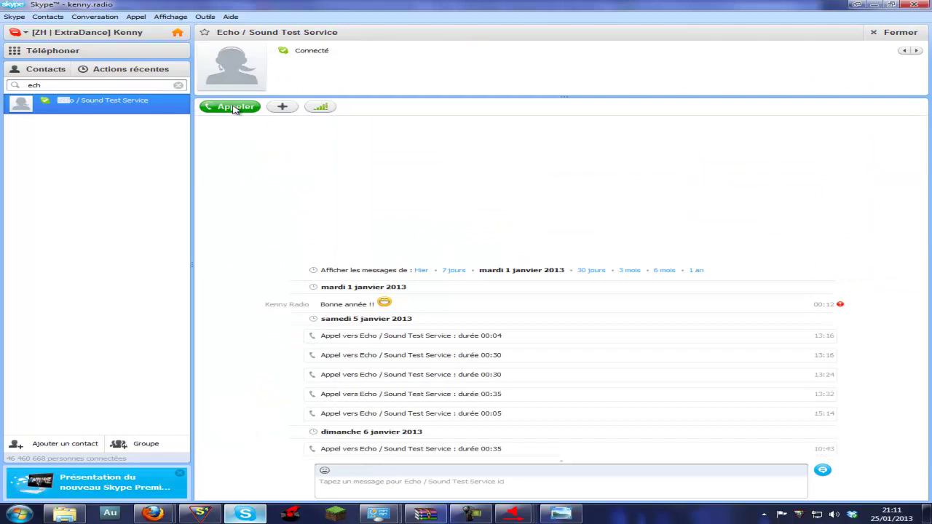
Alternate between SAM Broadcaster and Skype to check the Voice FX level meters against the Echo / Sound Test Service conversation.
{"action": "key", "text": "alt+Tab"}
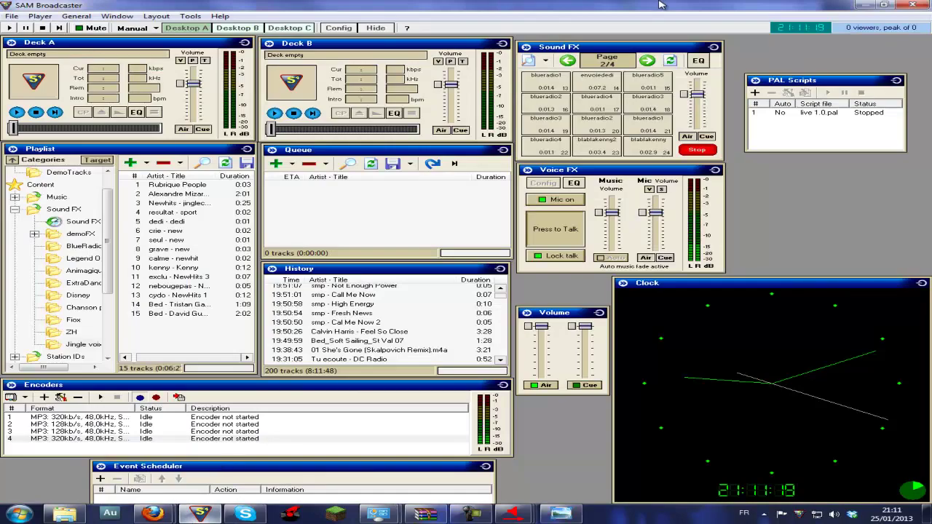
{"action": "key", "text": "alt+Tab"}
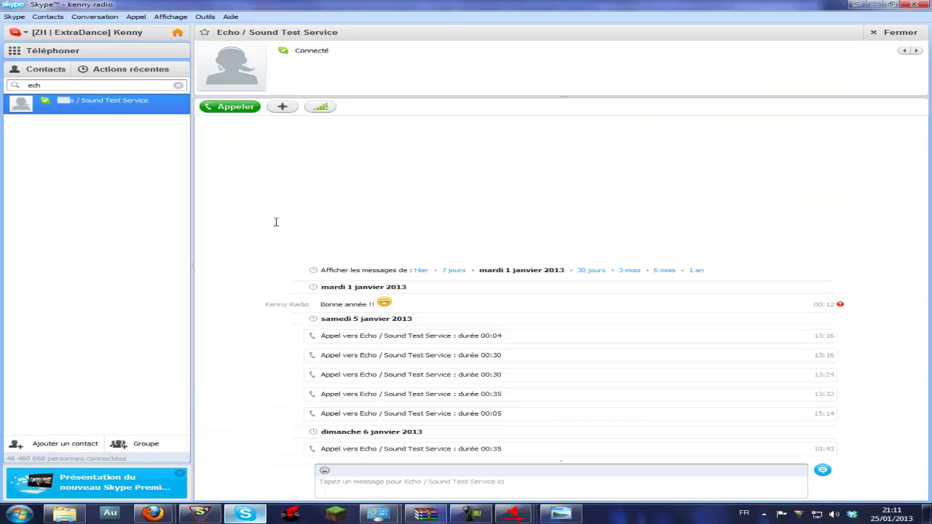
{"action": "key", "text": "alt+Tab"}
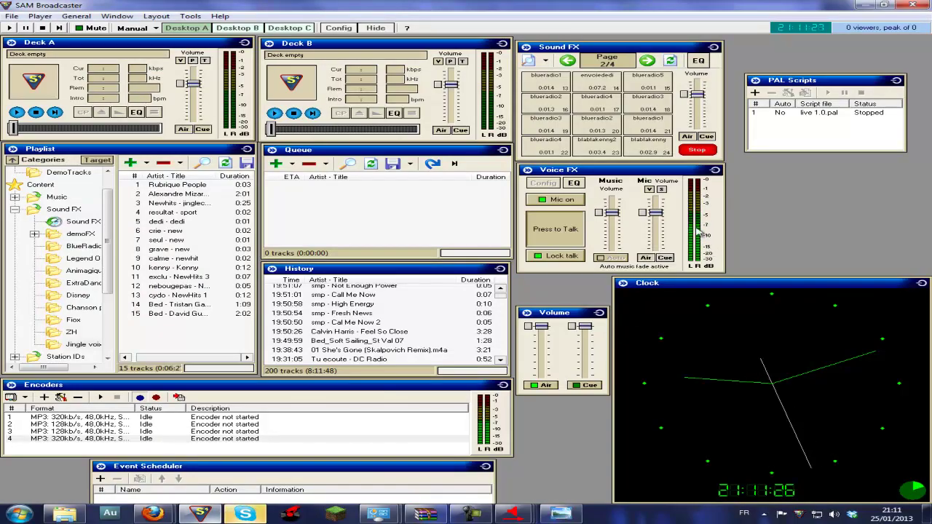
{"action": "left_click", "coordinate": [264, 514]}
Switch to SAM Broadcaster, shift the Event Scheduler window slightly and release the talk lock in Voice FX.
{"action": "left_click", "coordinate": [203, 515]}
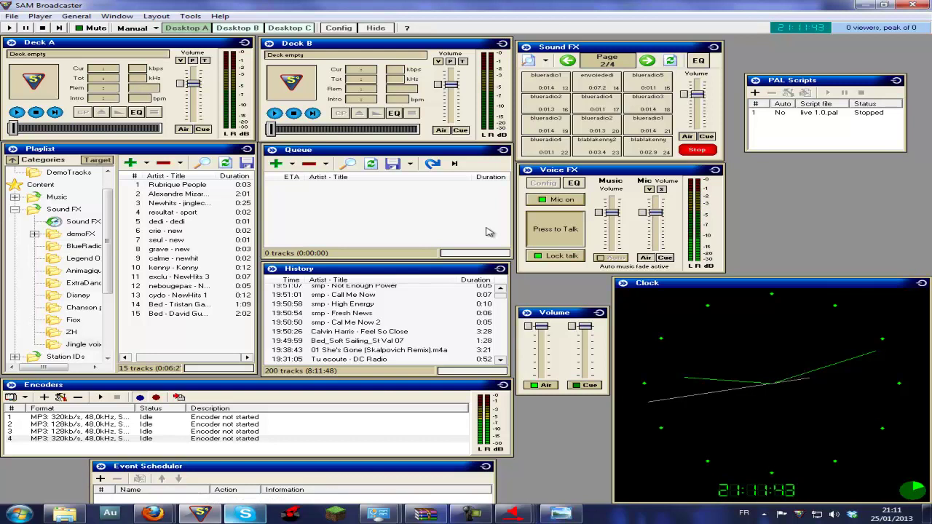
{"action": "left_click_drag", "start_coordinate": [399, 467], "coordinate": [405, 465]}
{"action": "left_click", "coordinate": [554, 229]}
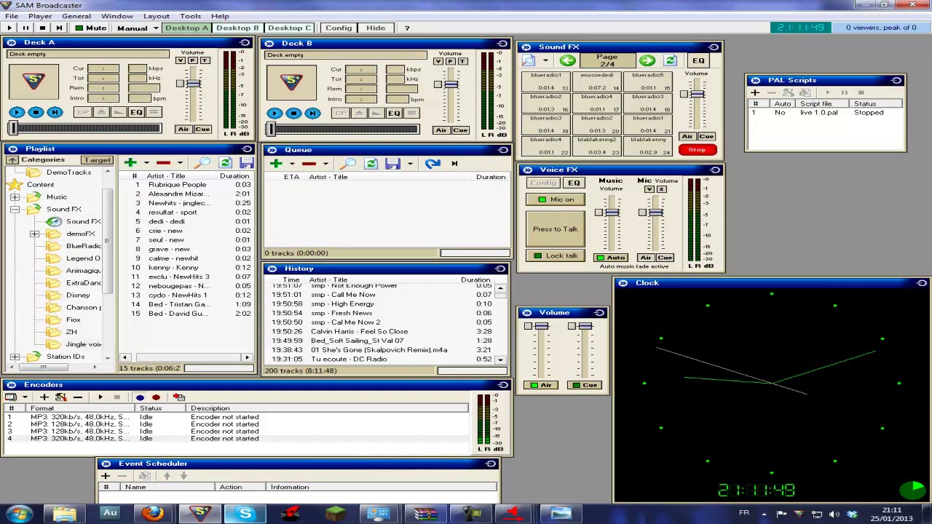